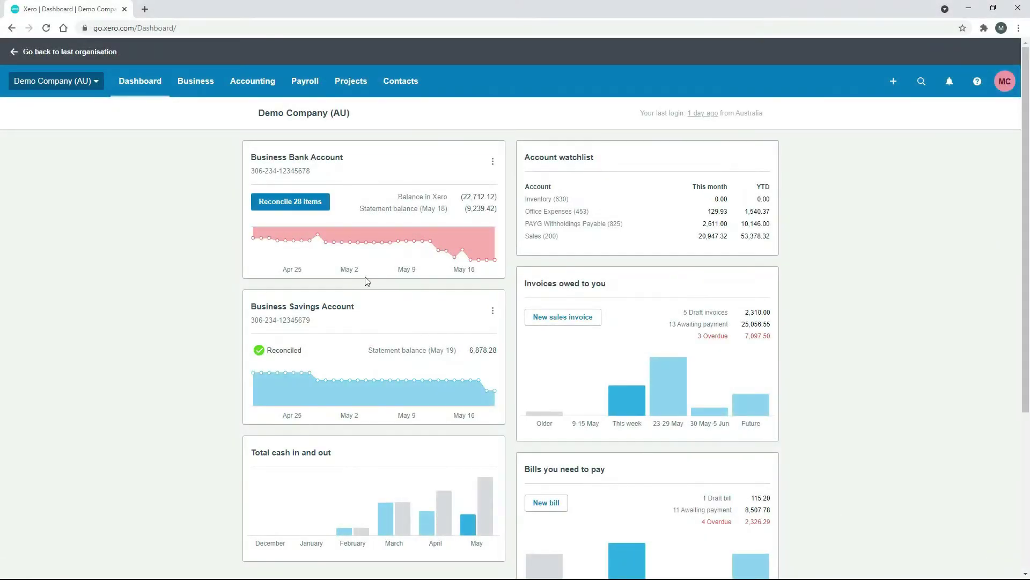
- Add a draft Fortnightly Calendar pay run for the fortnight ending 28 May 2021
click(309, 88)
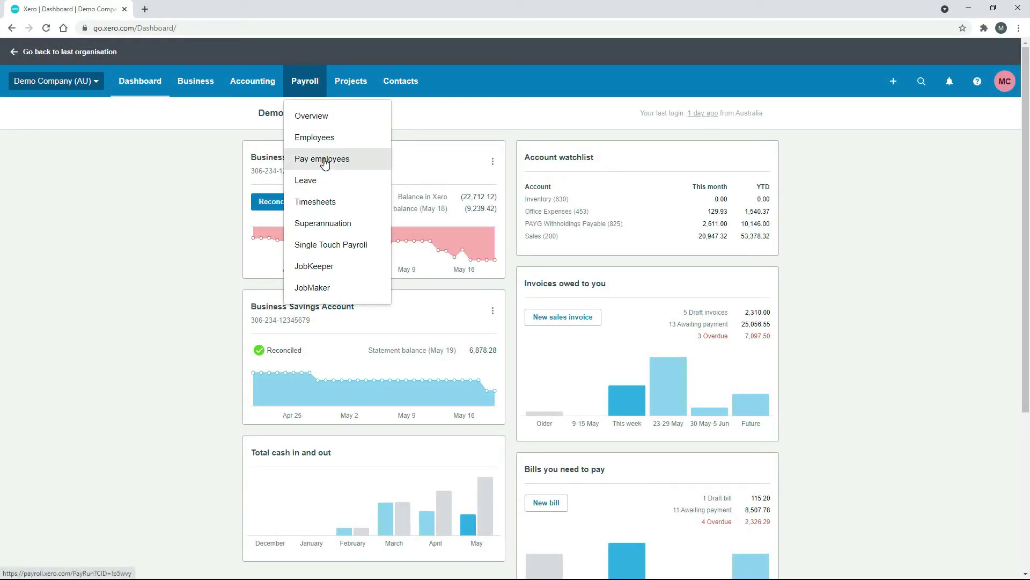
click(324, 161)
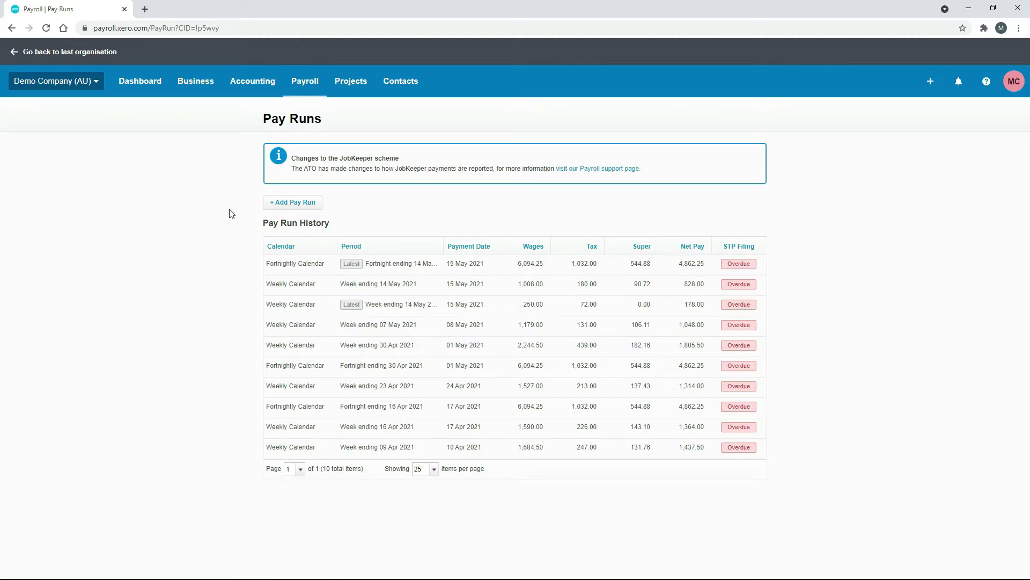
click(294, 204)
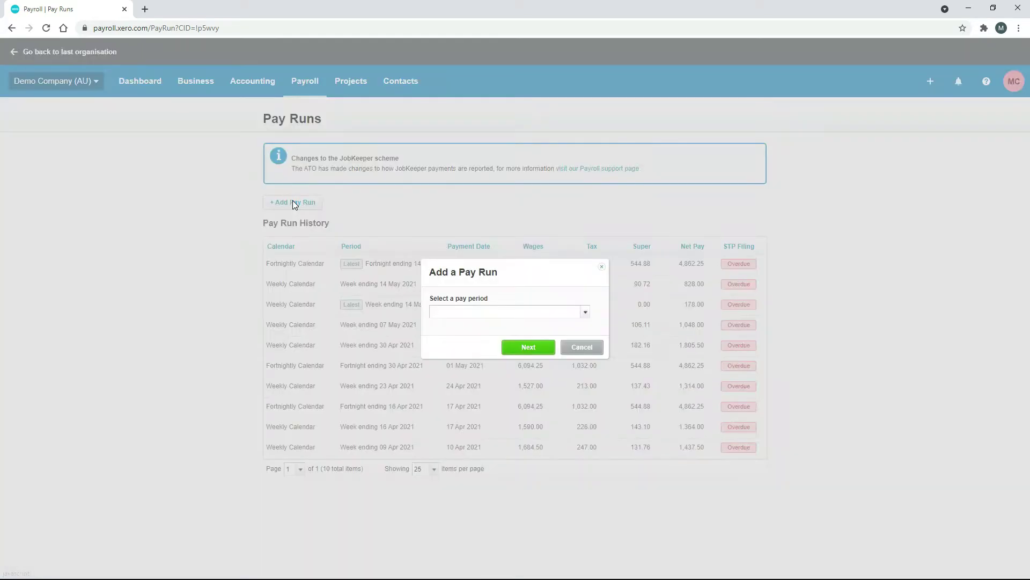
click(585, 313)
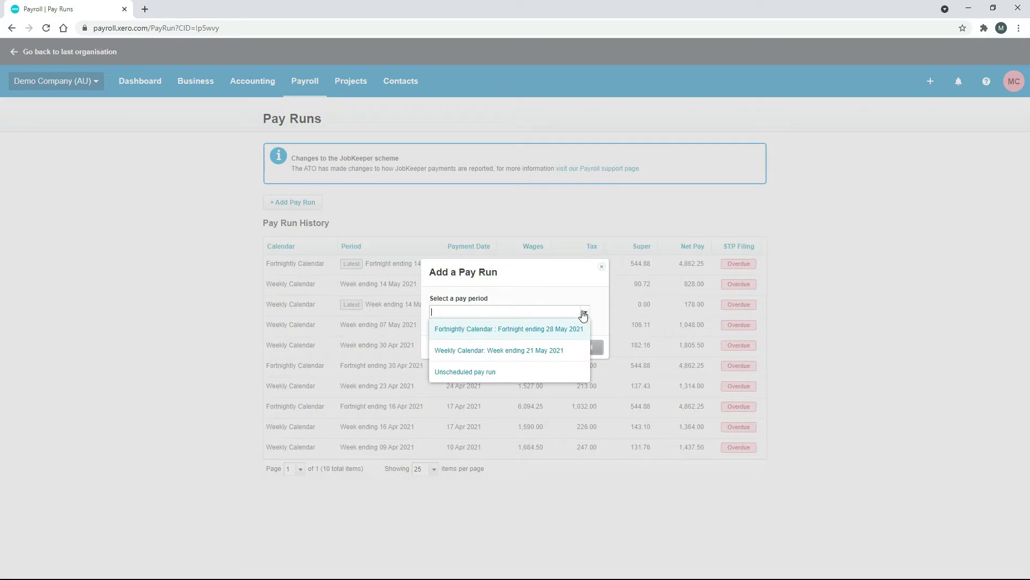
click(492, 336)
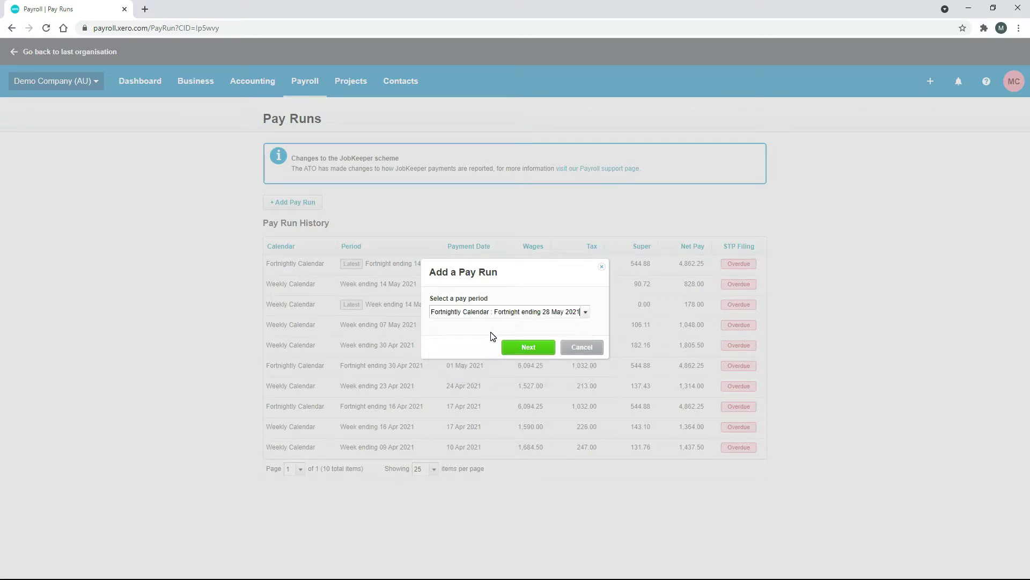
click(528, 347)
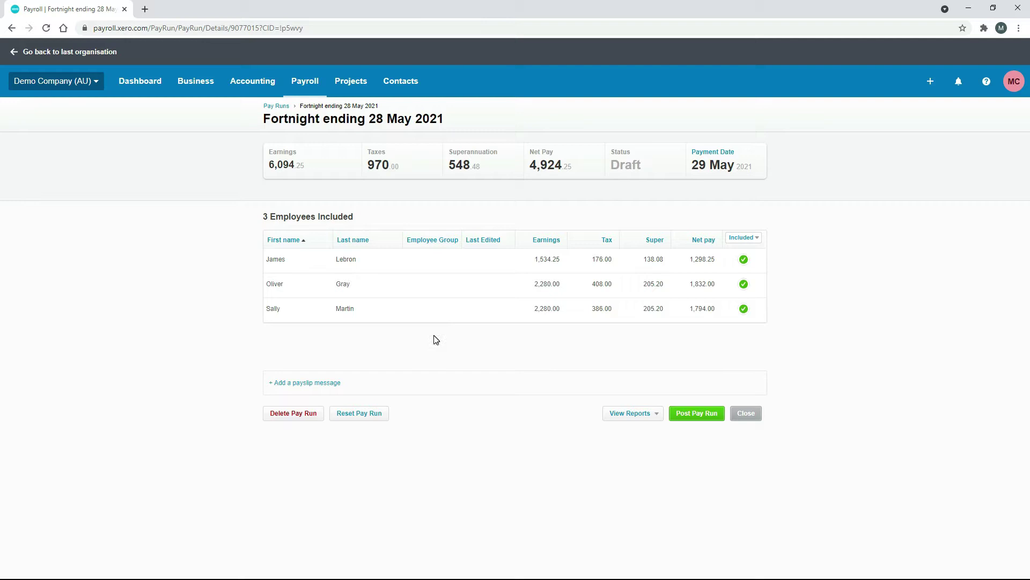
- Add a 1,000.00 'Allowances subject to tax withholding and super' line to the first employee's payslip and save it
click(448, 265)
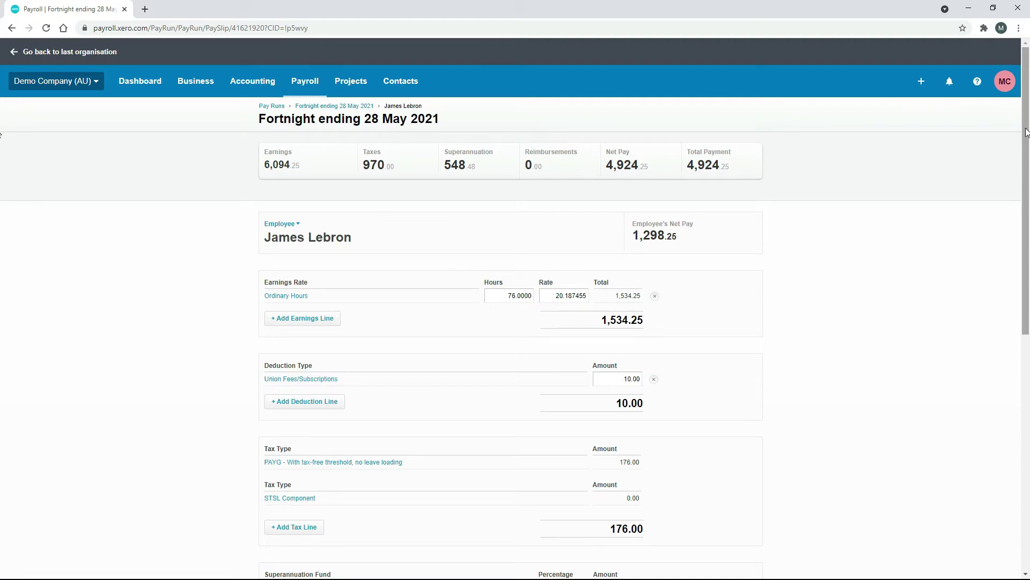
drag(1026, 133, 1026, 375)
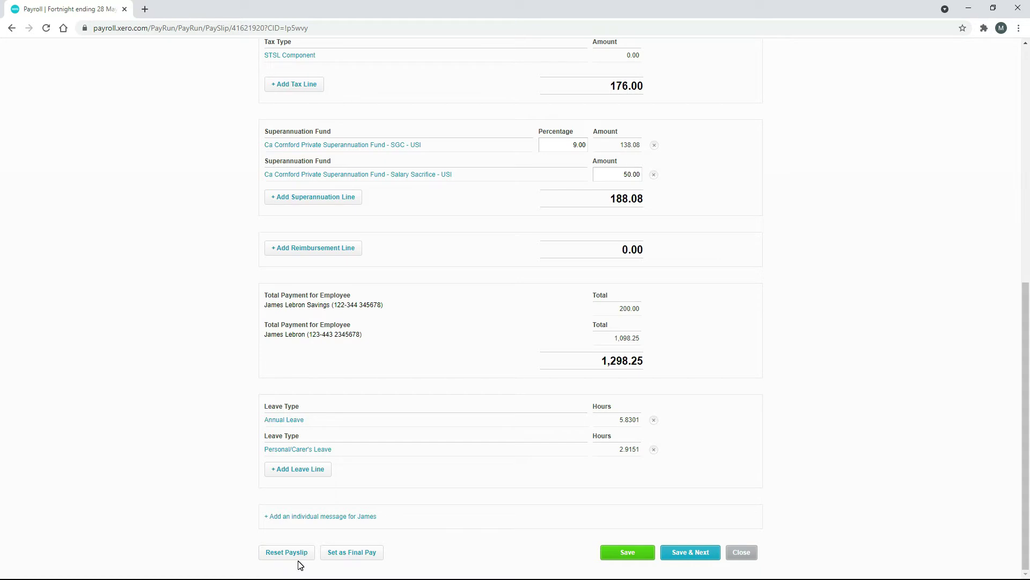
scroll(2, 382, up, 8)
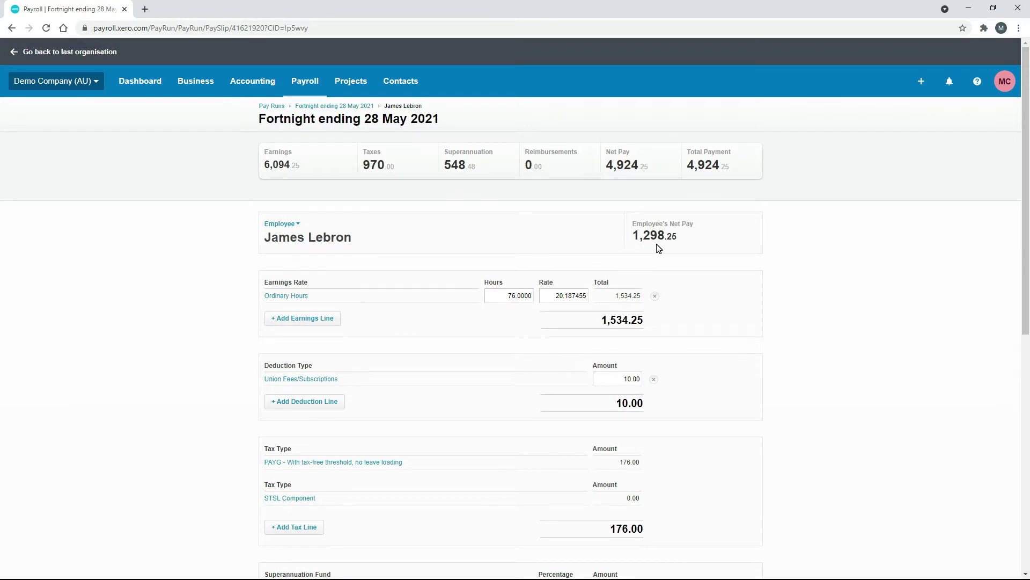
click(327, 320)
click(570, 298)
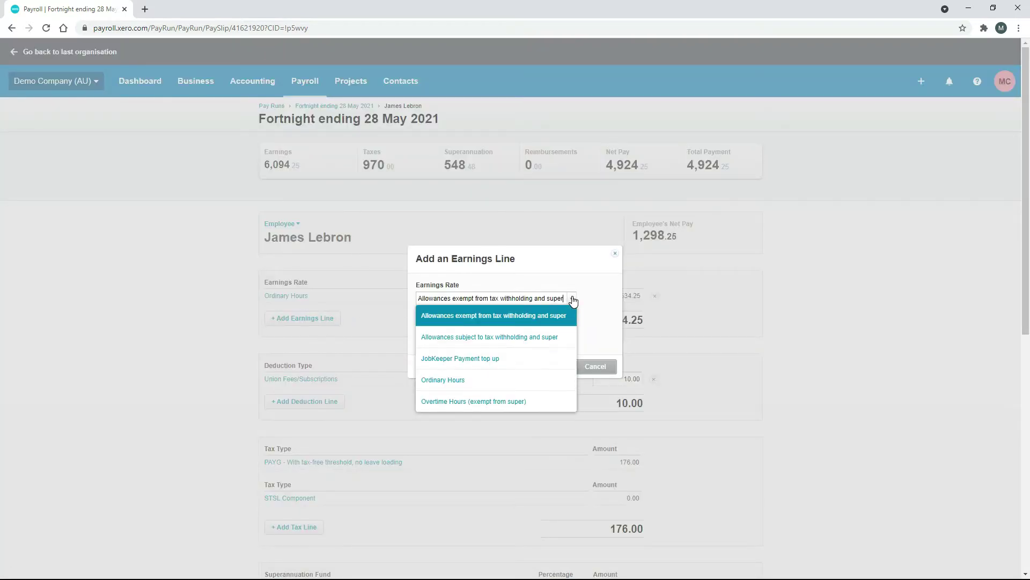
click(496, 338)
click(540, 368)
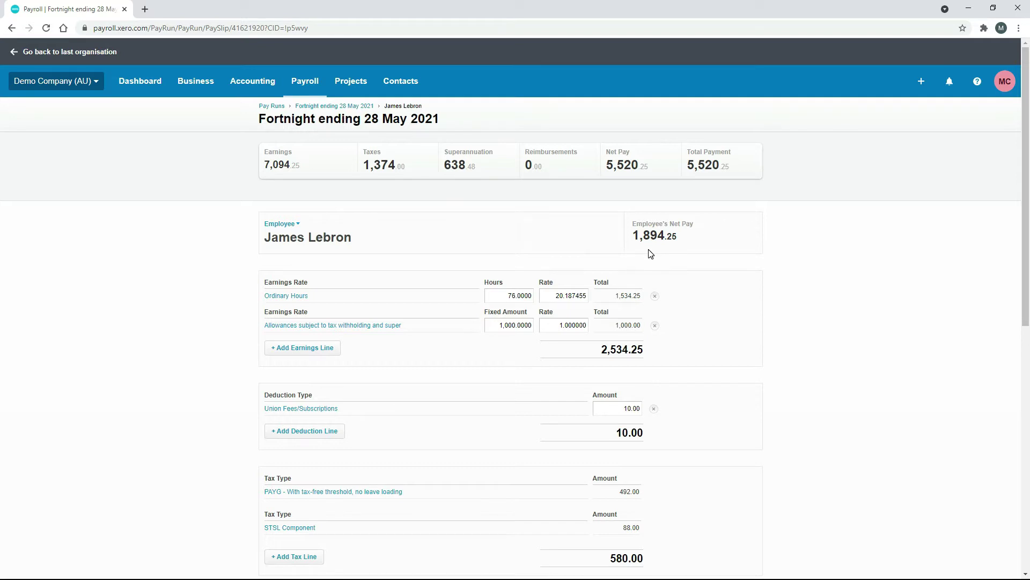
drag(1027, 181, 1027, 454)
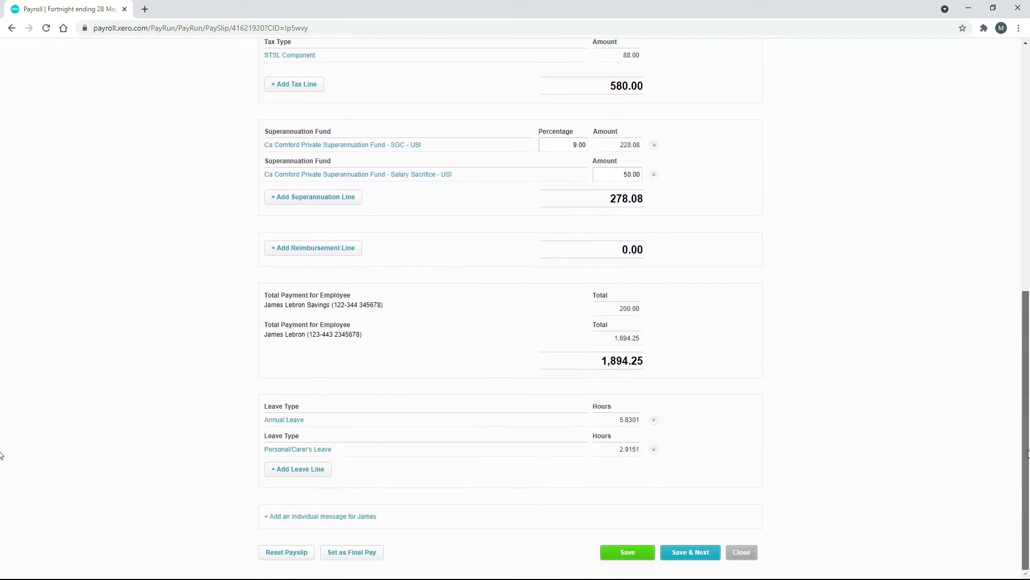
click(629, 551)
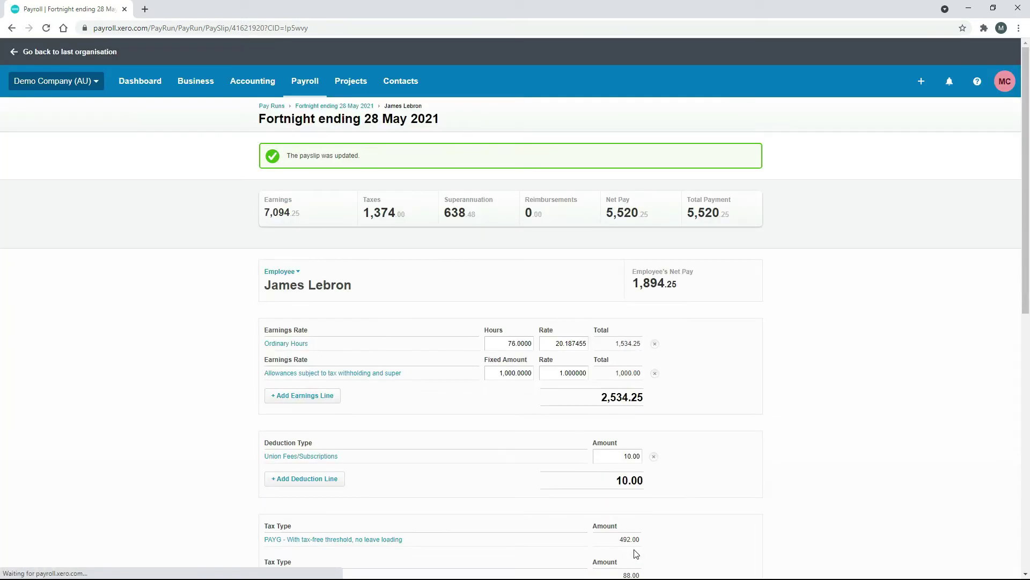
- Go back to the 'Fortnight ending 28 May 2021' pay run summary via the breadcrumb
click(360, 107)
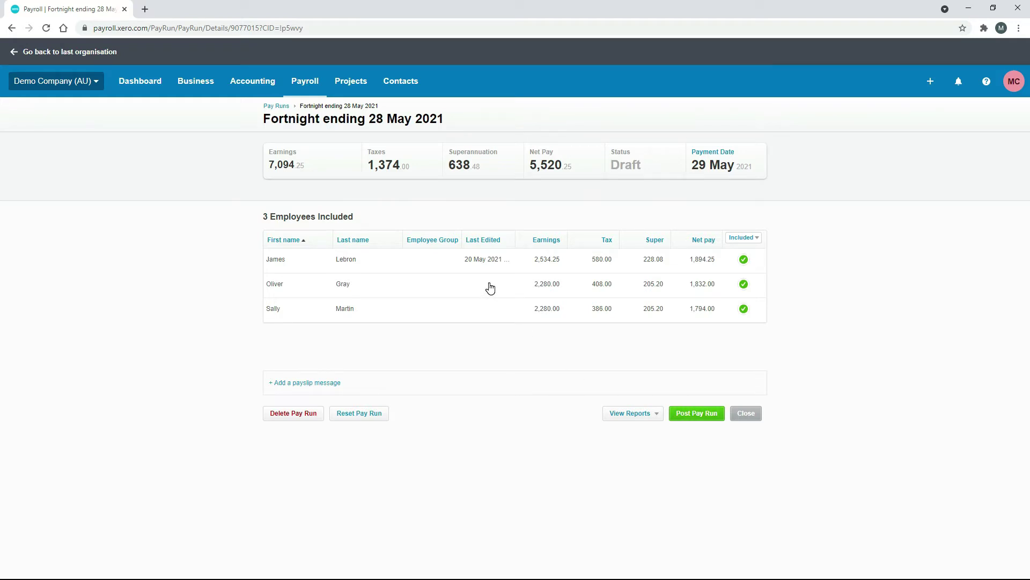
- Reset the first employee's payslip to its original values, save it, and return to the summary
click(476, 264)
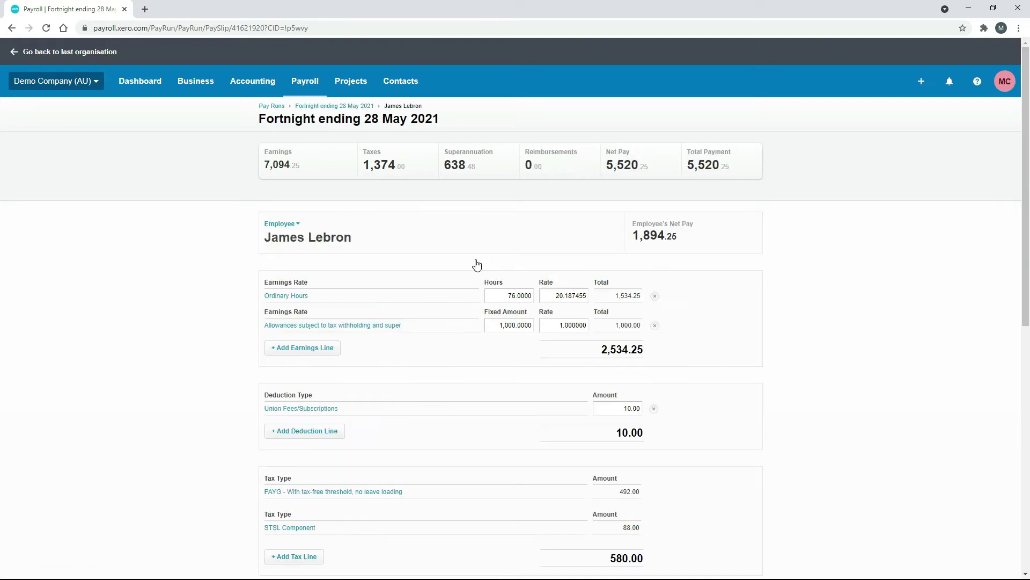
scroll(2, 297, down, 2)
scroll(2, 298, down, 7)
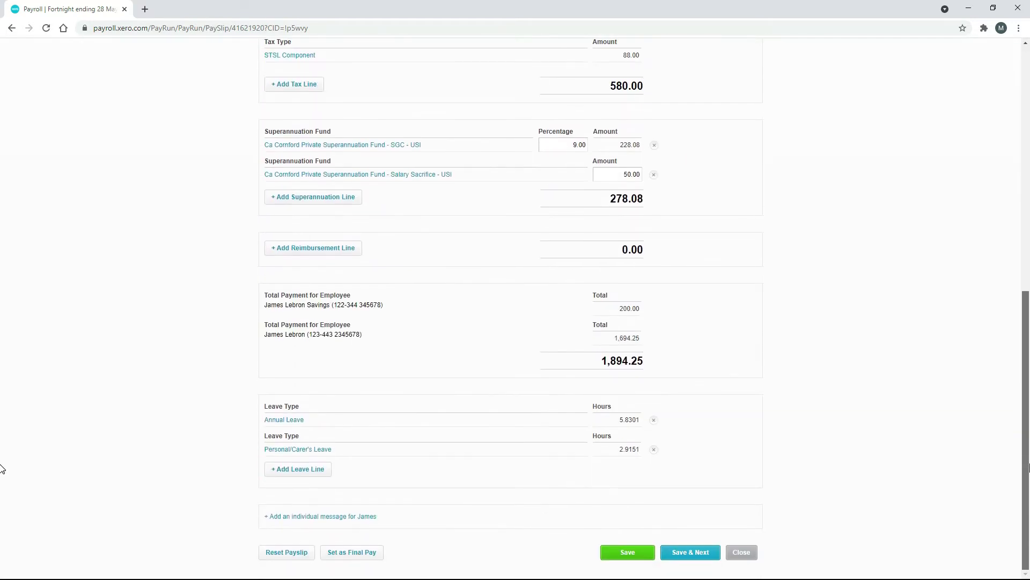
click(290, 553)
click(528, 334)
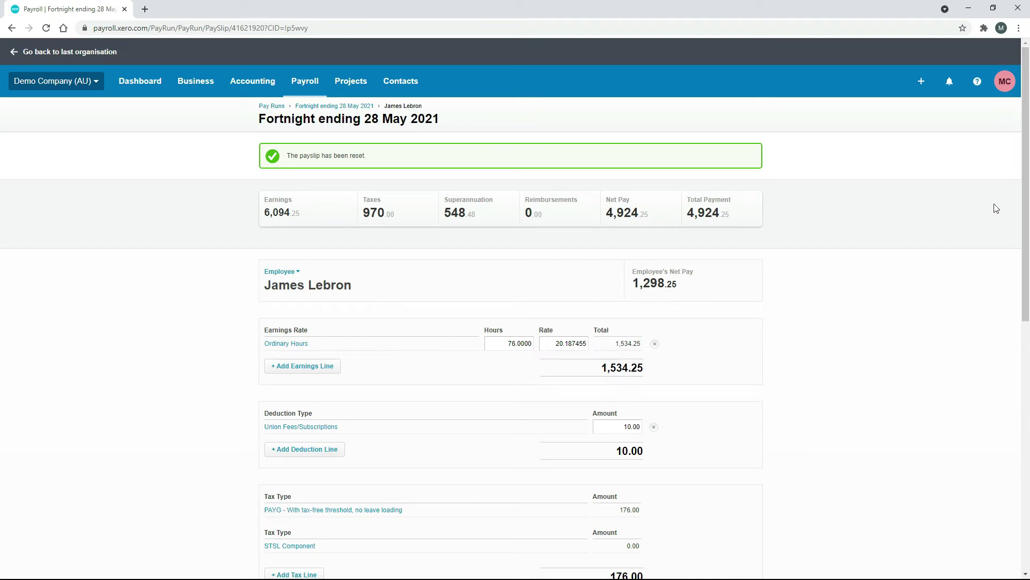
drag(1026, 175, 1026, 422)
click(628, 552)
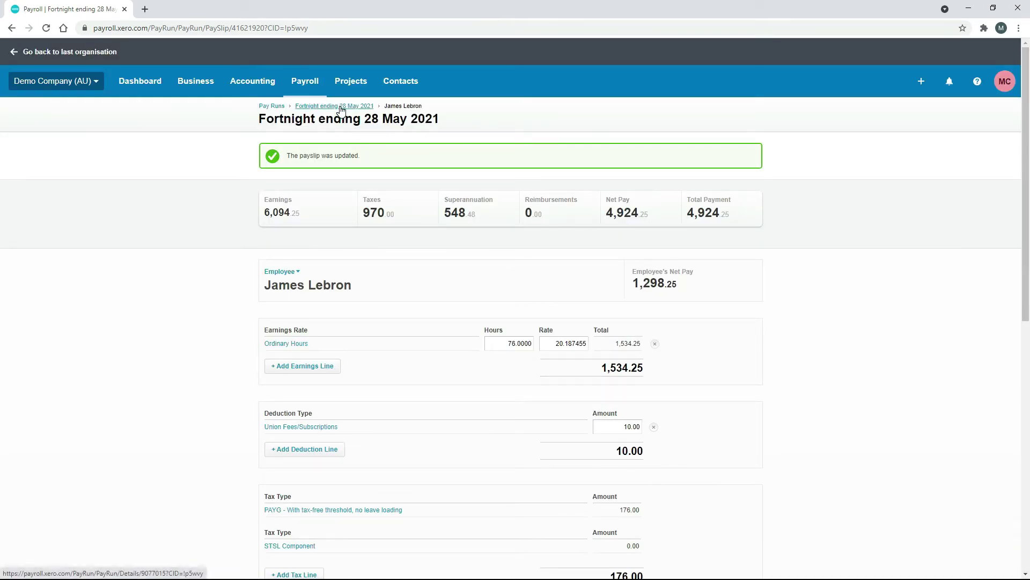
click(341, 106)
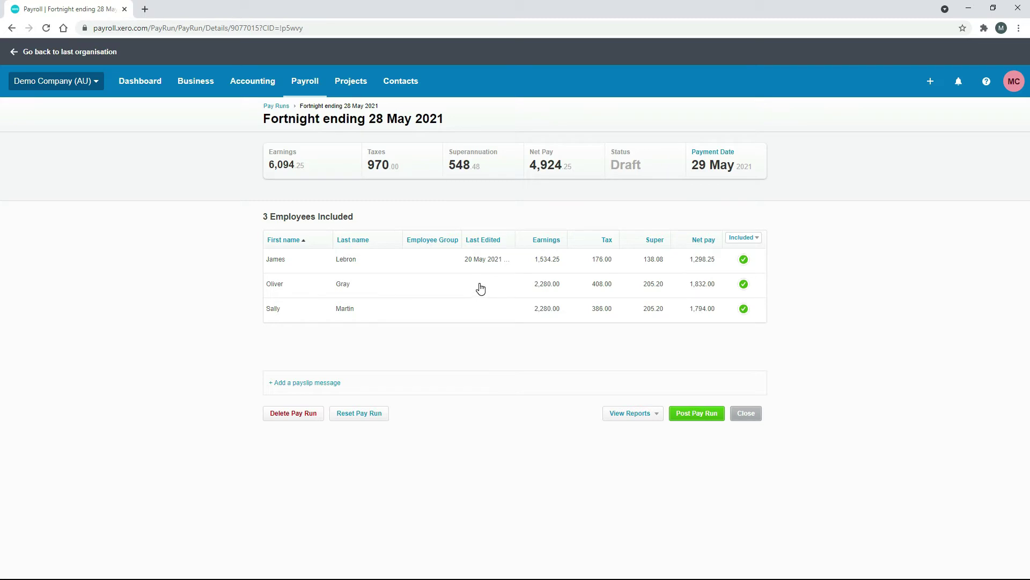
- Add an Ordinary Hours line of 76 hours at rate 60 to the second employee's payslip and save
click(480, 288)
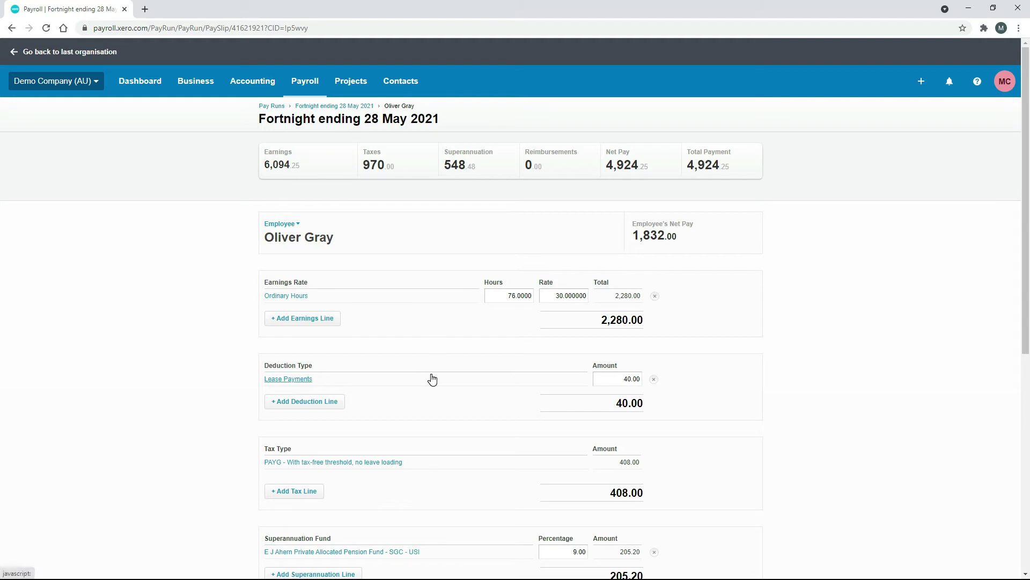
click(321, 321)
click(572, 298)
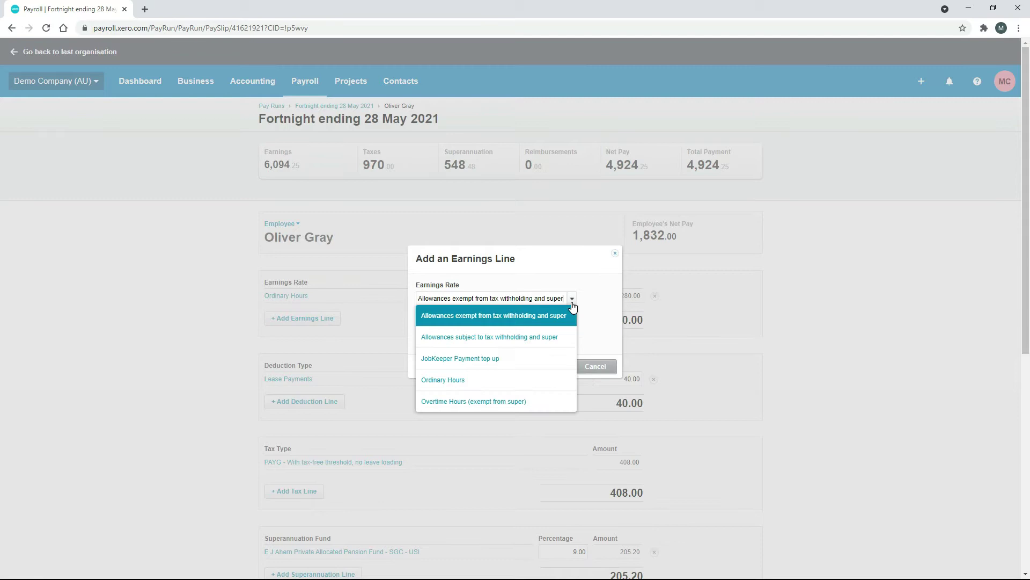
click(470, 381)
click(535, 365)
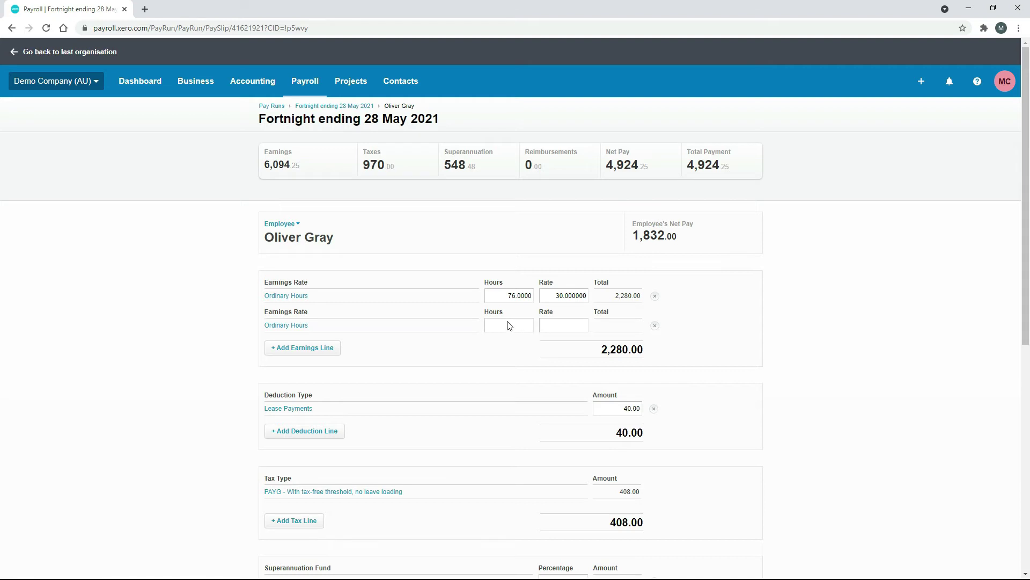
text(76)
key(Tab)
text(60)
key(Tab)
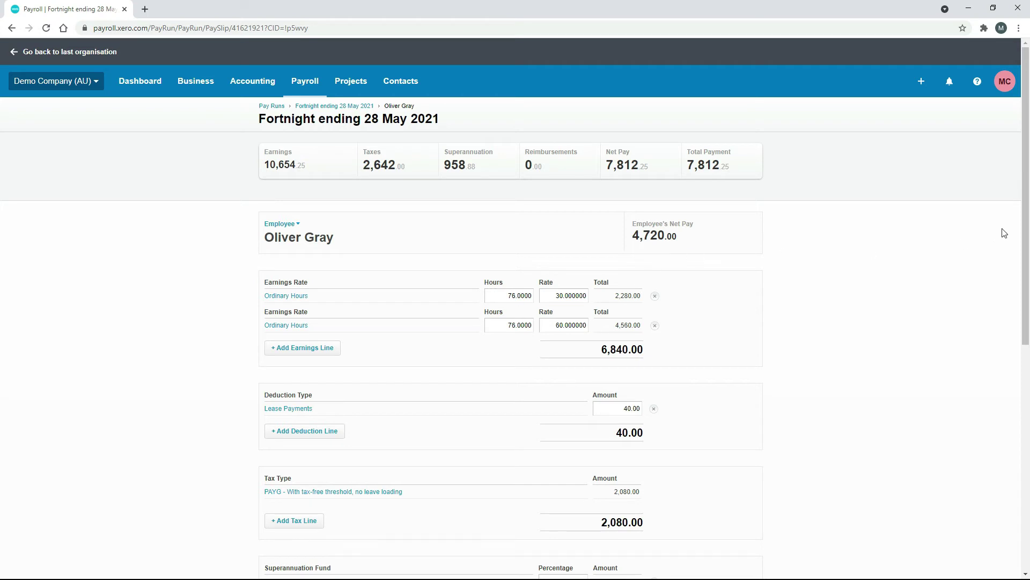
drag(1023, 217, 1025, 330)
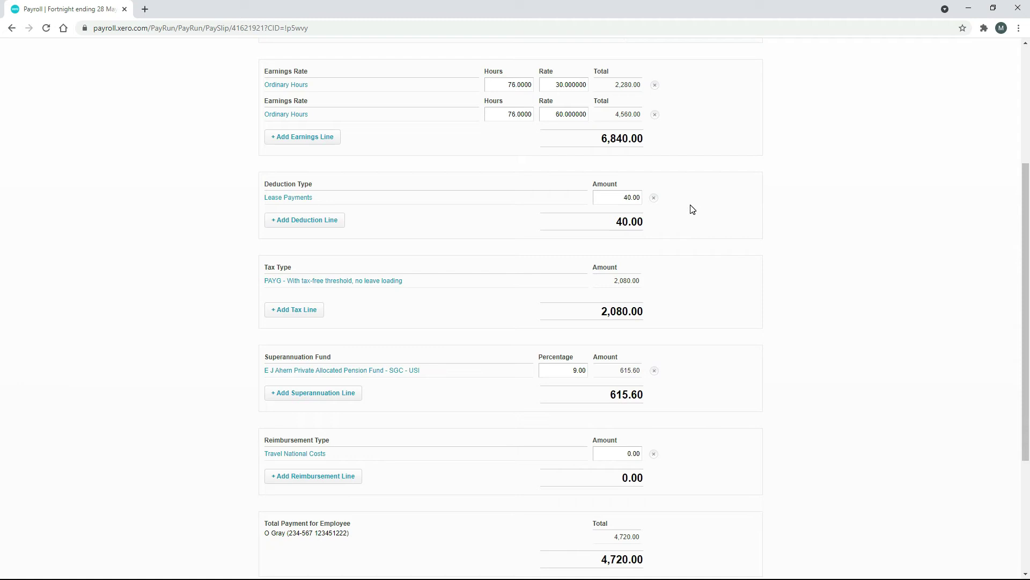
drag(1026, 298, 1026, 408)
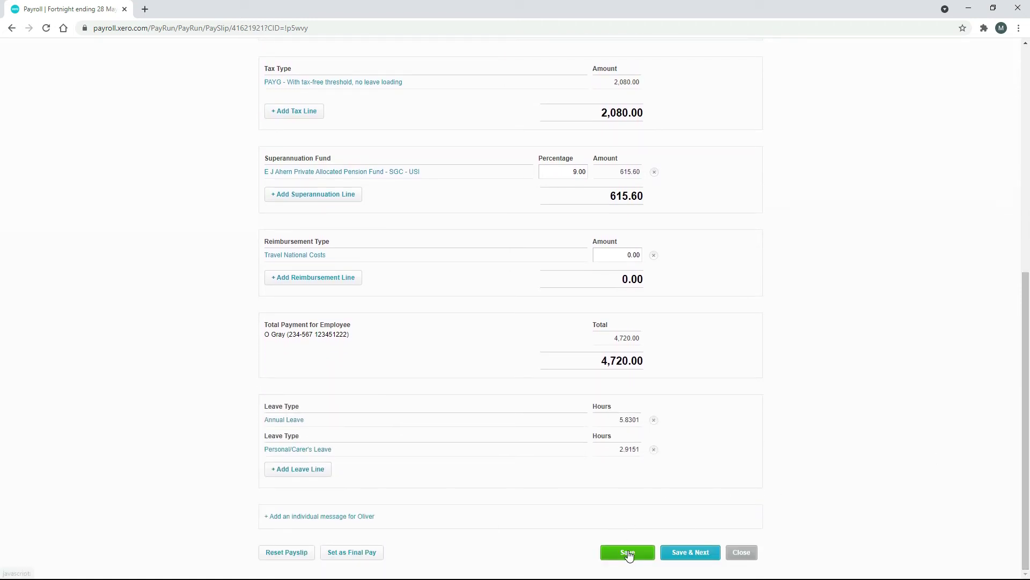
click(628, 553)
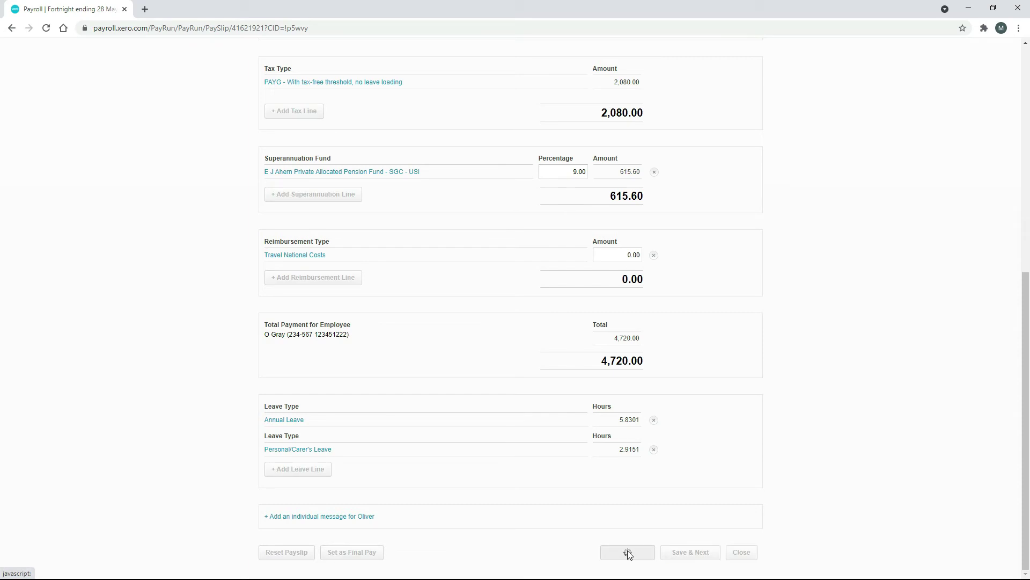
click(342, 108)
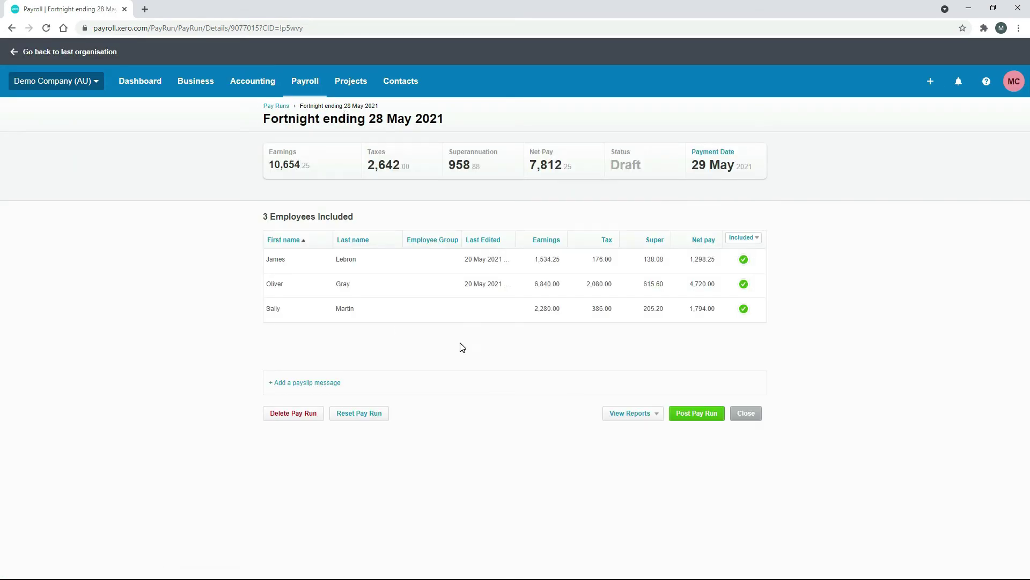
- Remove the Ordinary Hours earnings line from the third employee's payslip and save
click(494, 316)
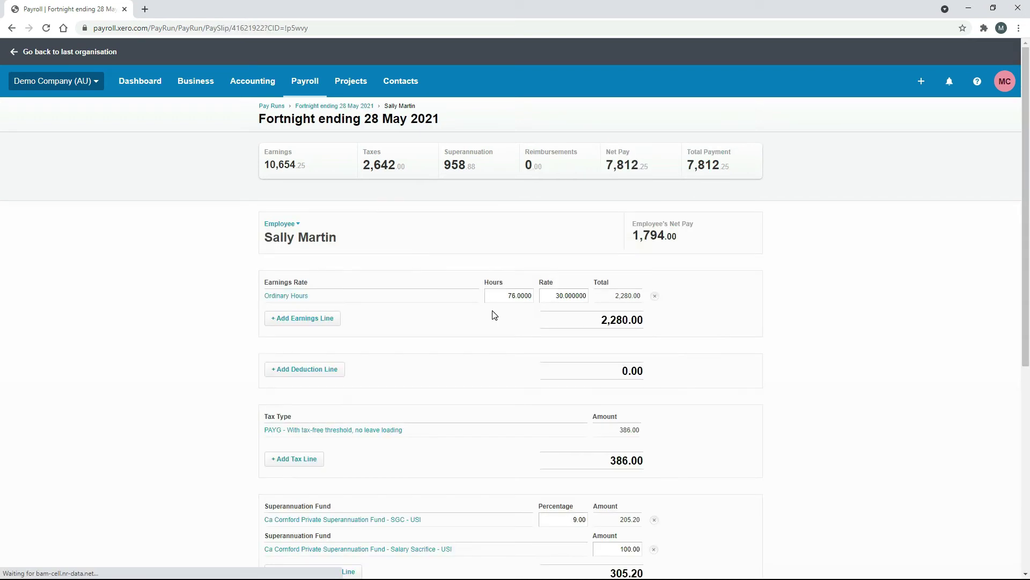
click(657, 298)
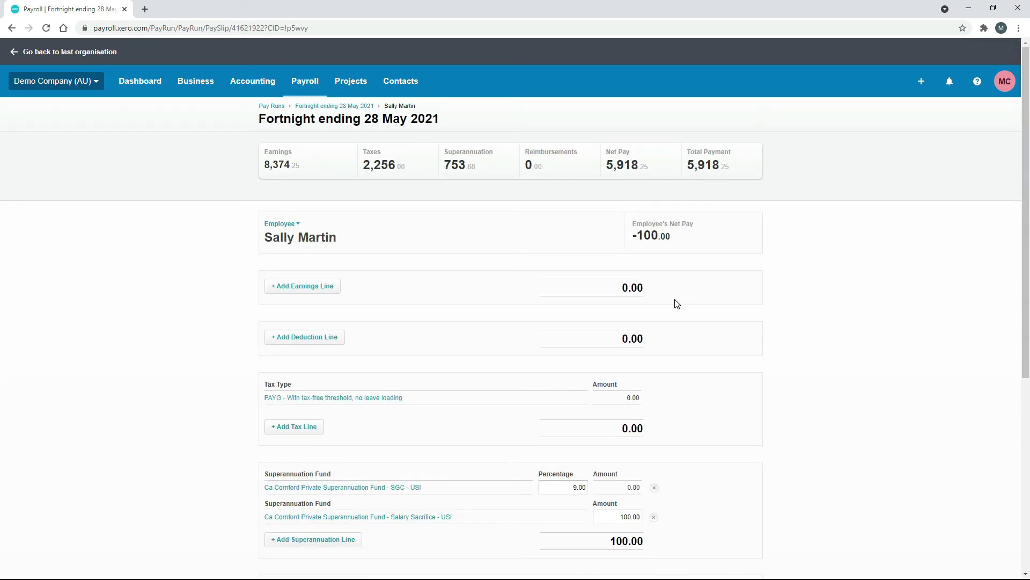
scroll(900, 271, down, 5)
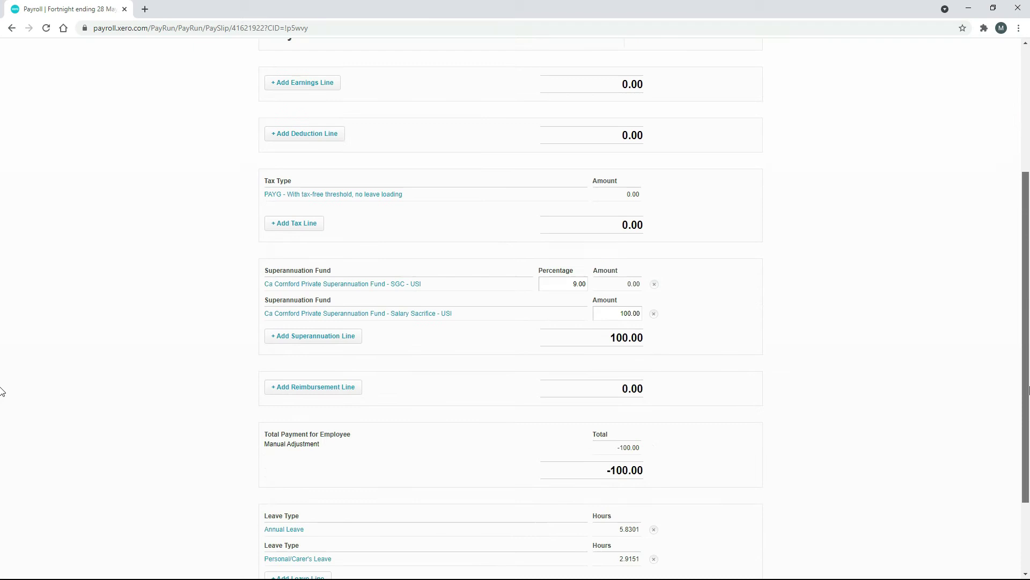
click(627, 553)
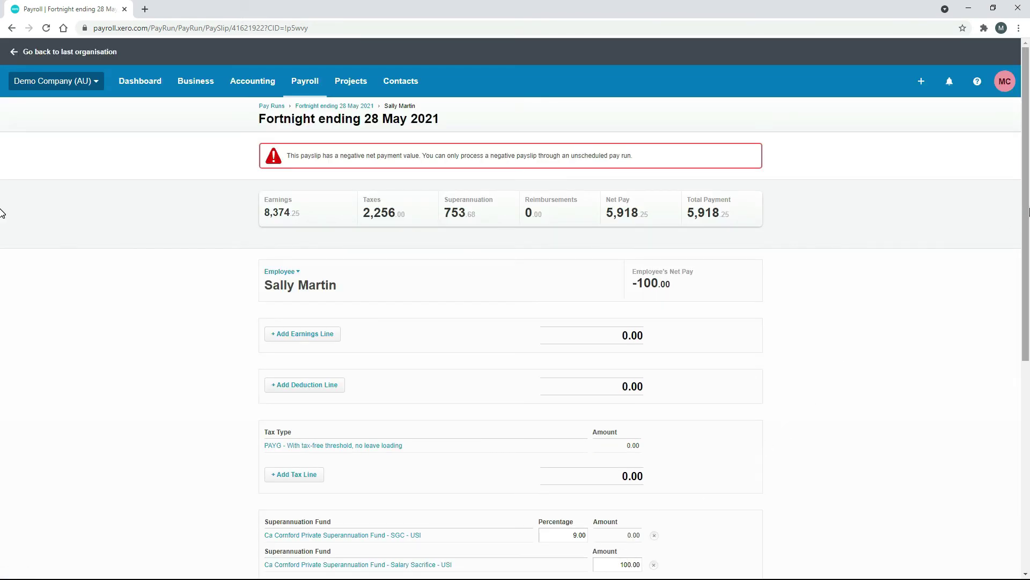
- Remove the Salary Sacrifice superannuation line, save the payslip, and return to the pay run summary
scroll(2, 213, down, 2)
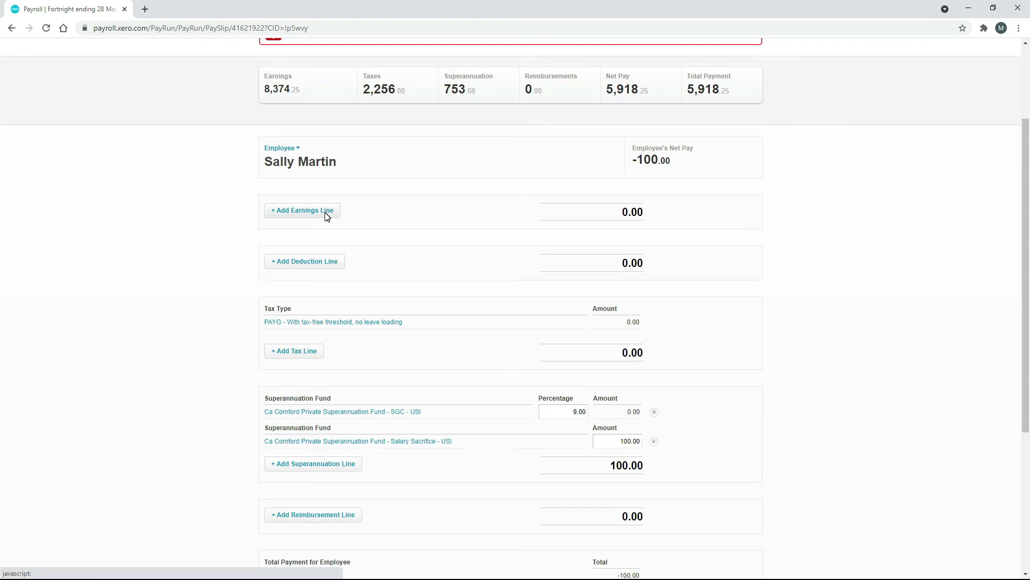
click(653, 441)
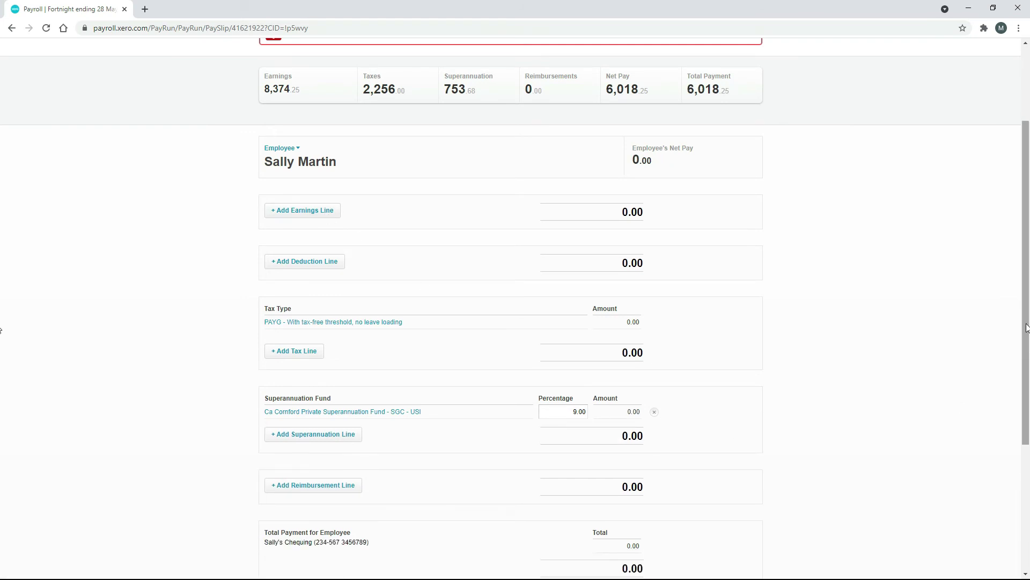
scroll(1026, 325, down, 4)
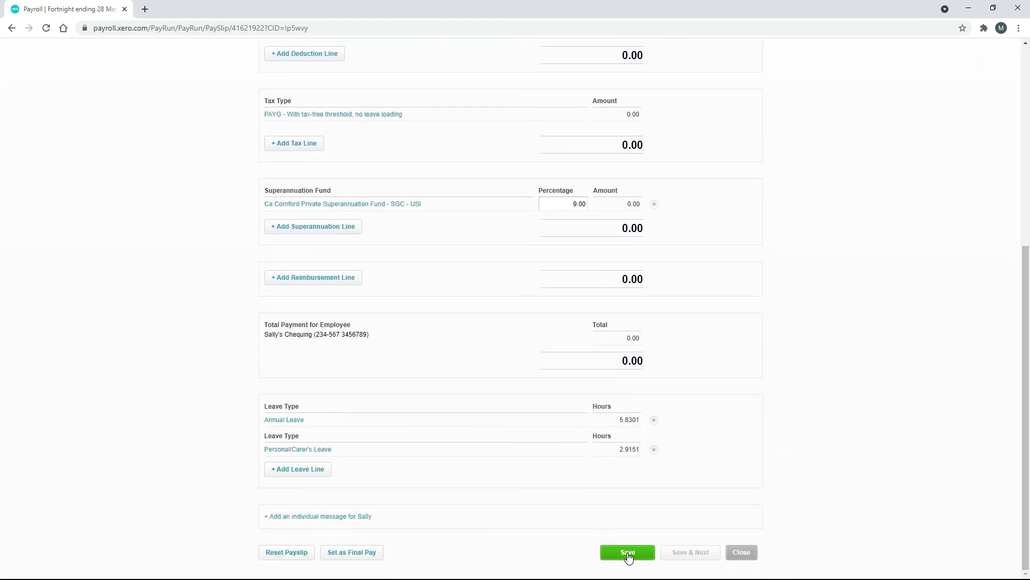
click(628, 553)
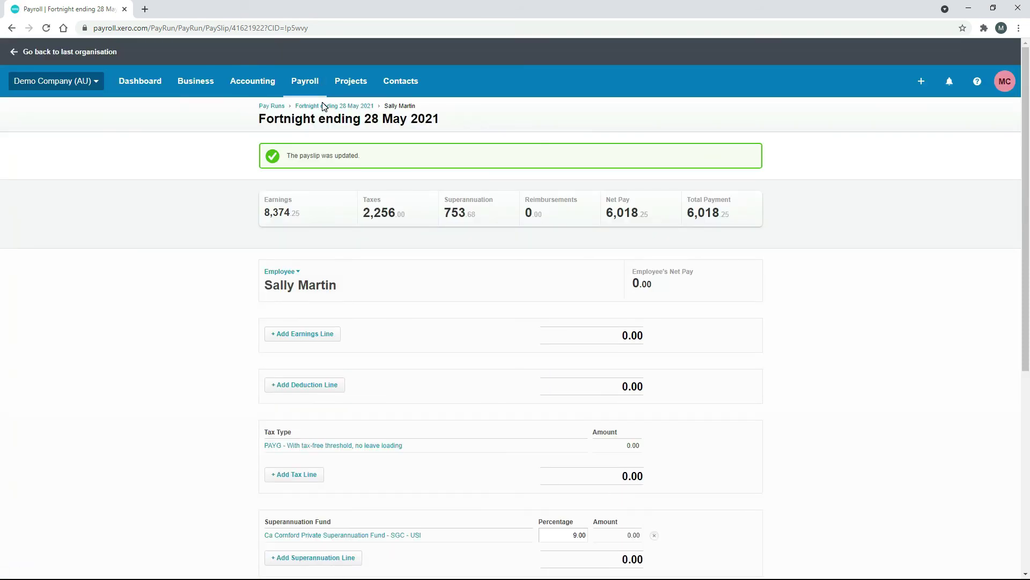
click(324, 107)
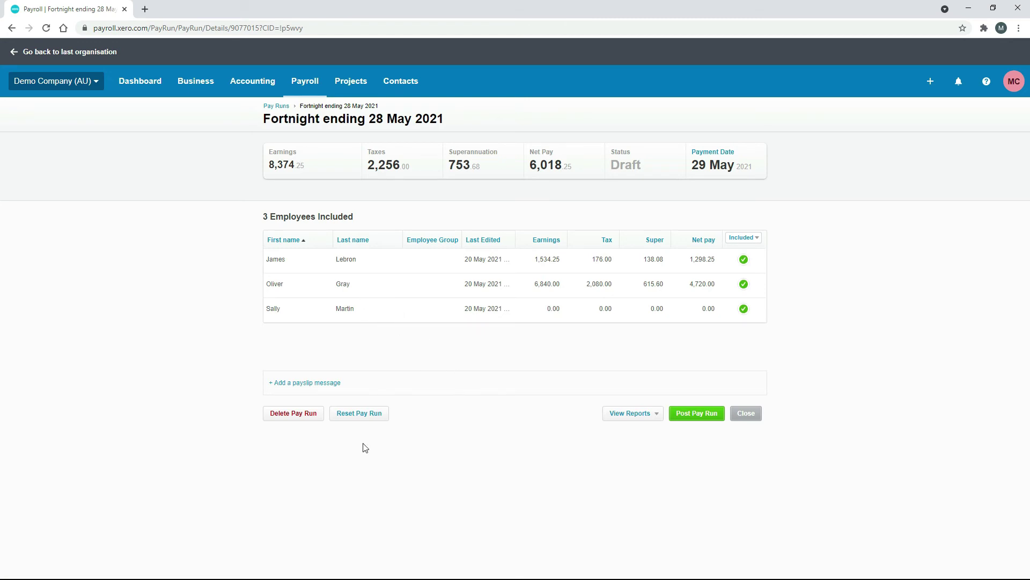
- Reset the entire pay run and confirm, restoring earnings to 6,094.25
click(361, 414)
click(537, 337)
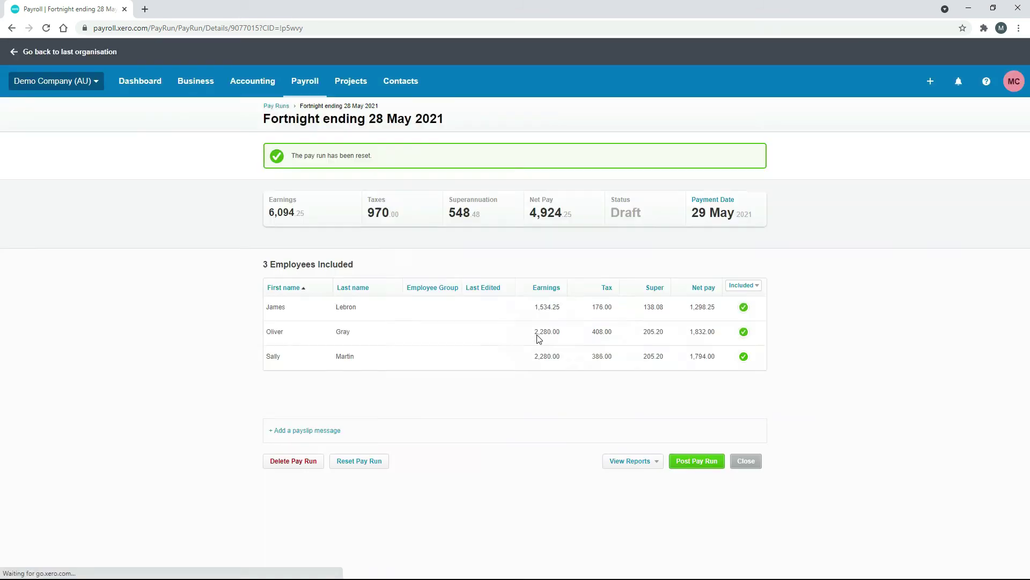